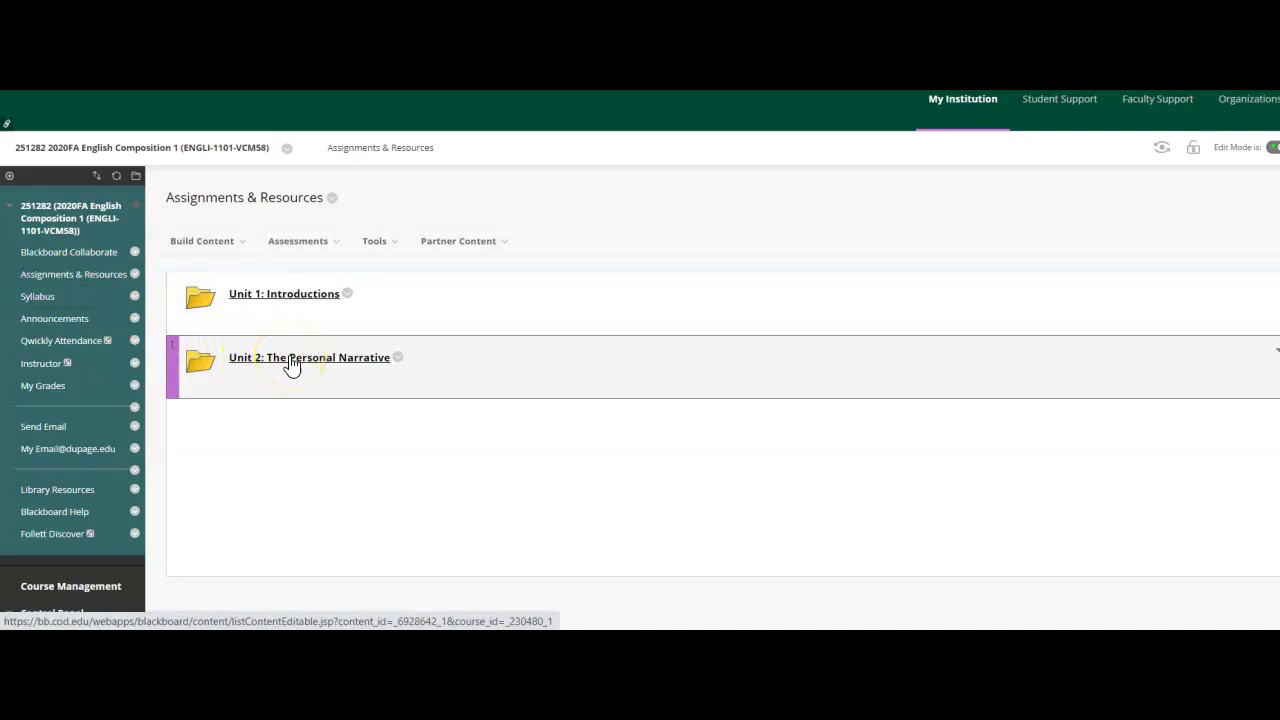
# Open Unit 2: The Personal Narrative's Week 5 folder and scroll to the Peer Review Sheet.
pyautogui.click(291, 366)
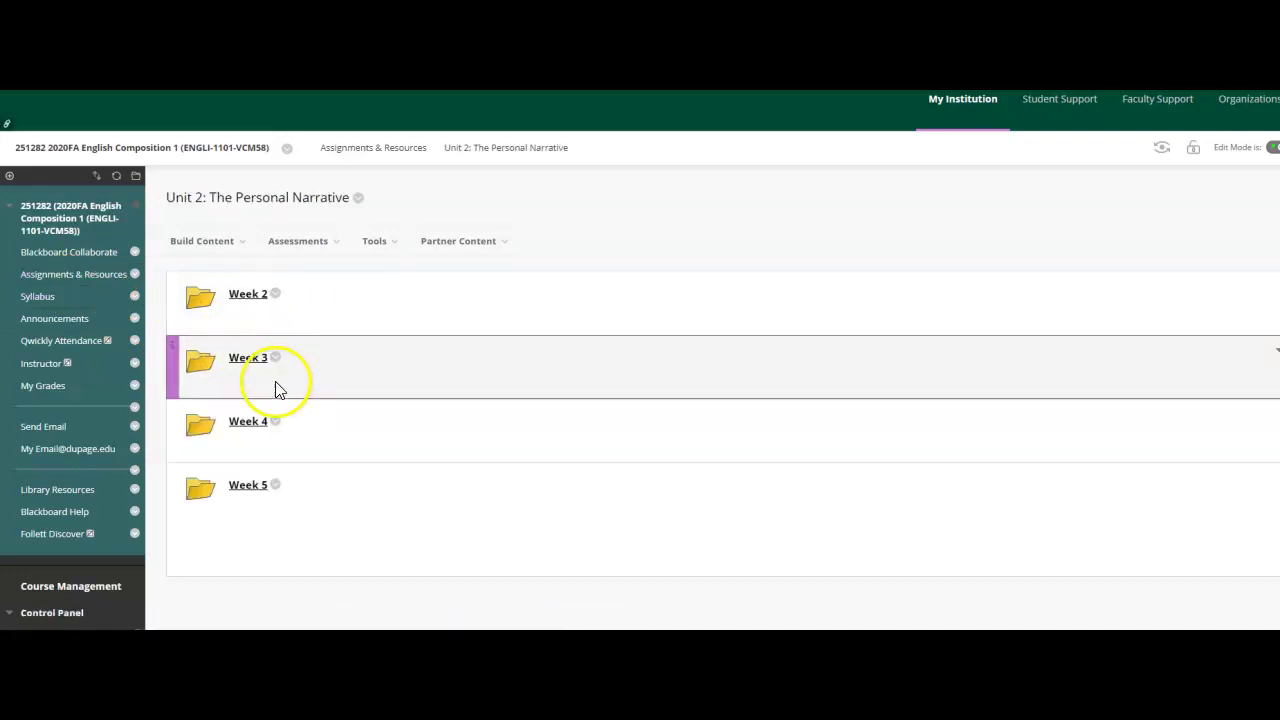
pyautogui.click(245, 493)
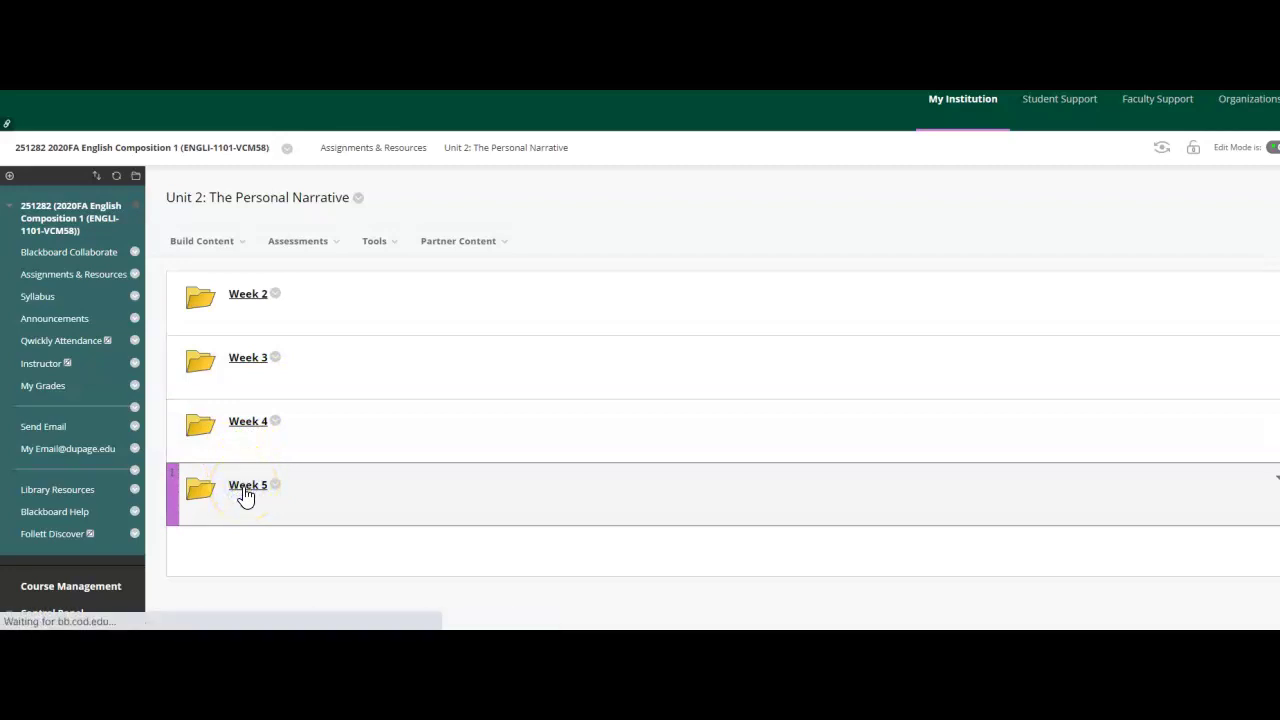
pyautogui.scroll(-2, 240, 440)
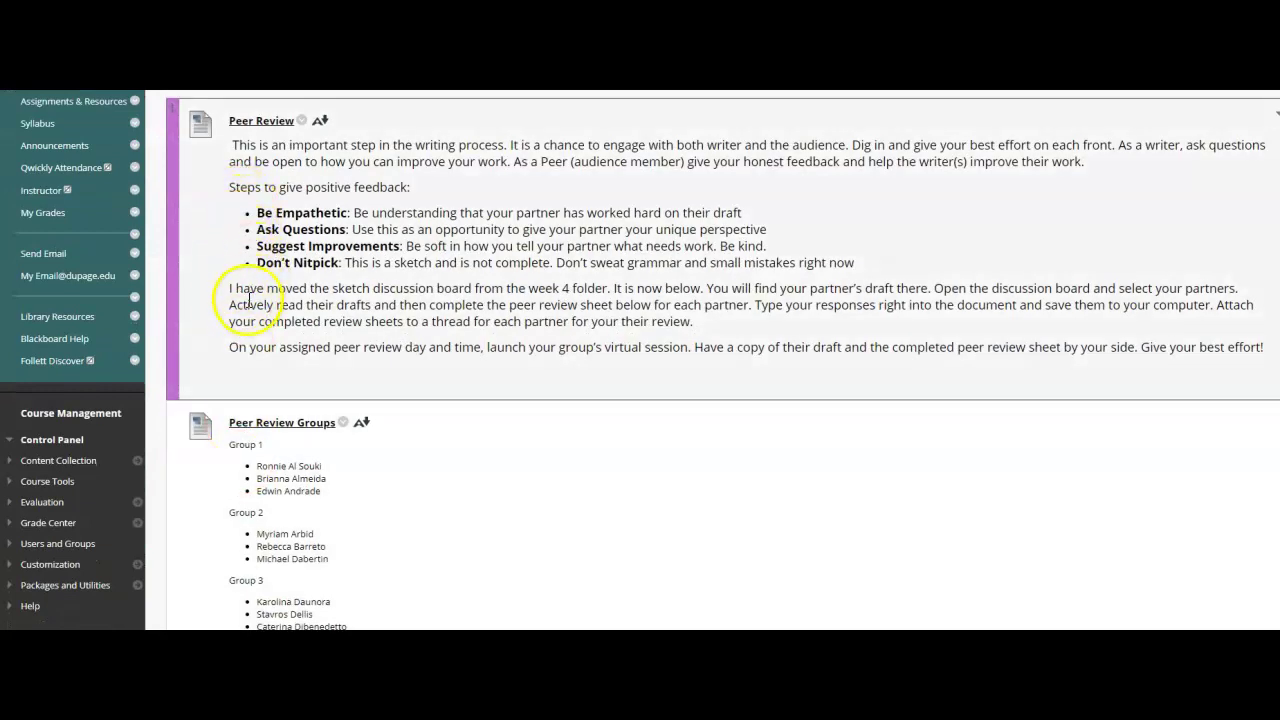
pyautogui.scroll(-2, 245, 310)
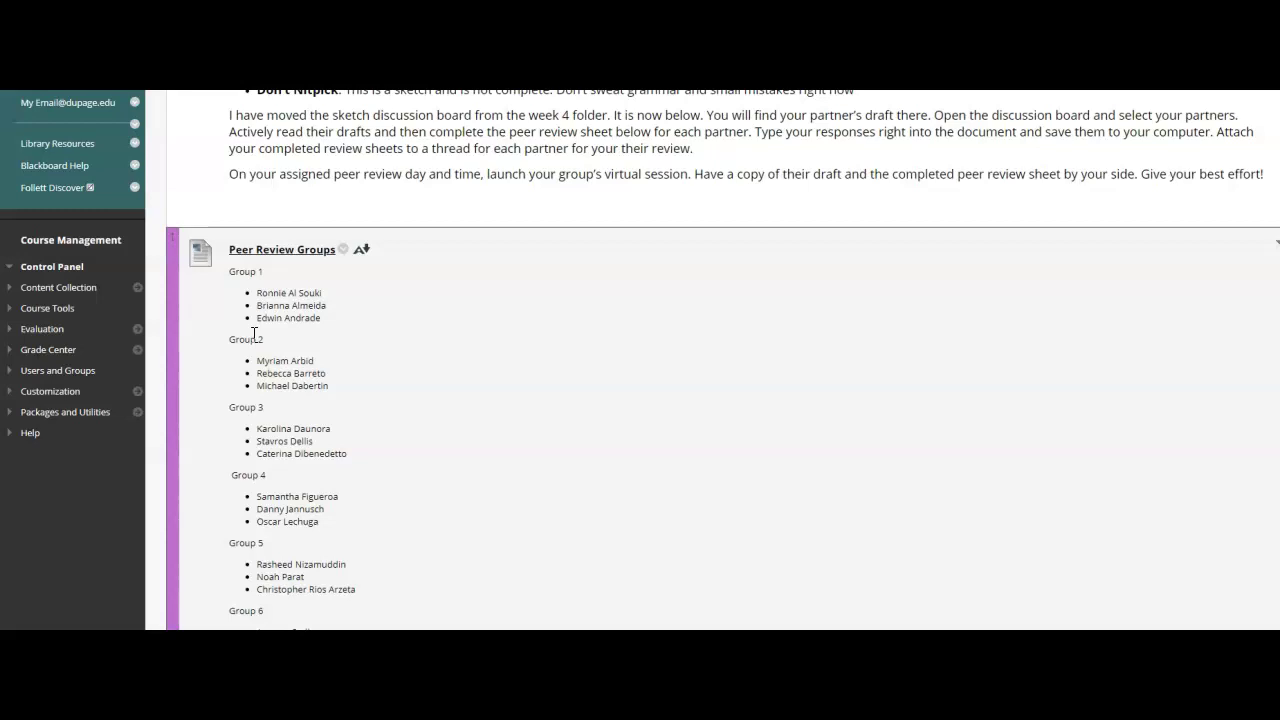
pyautogui.scroll(-1, 253, 333)
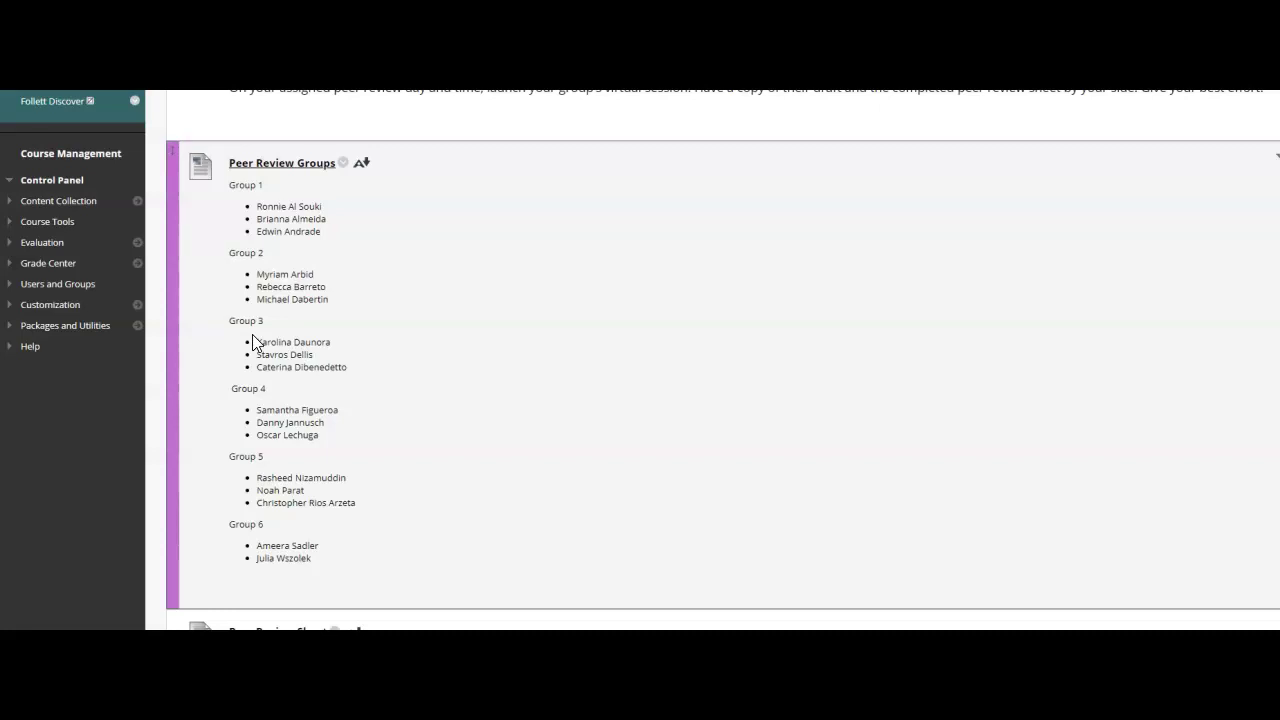
pyautogui.scroll(-2, 259, 311)
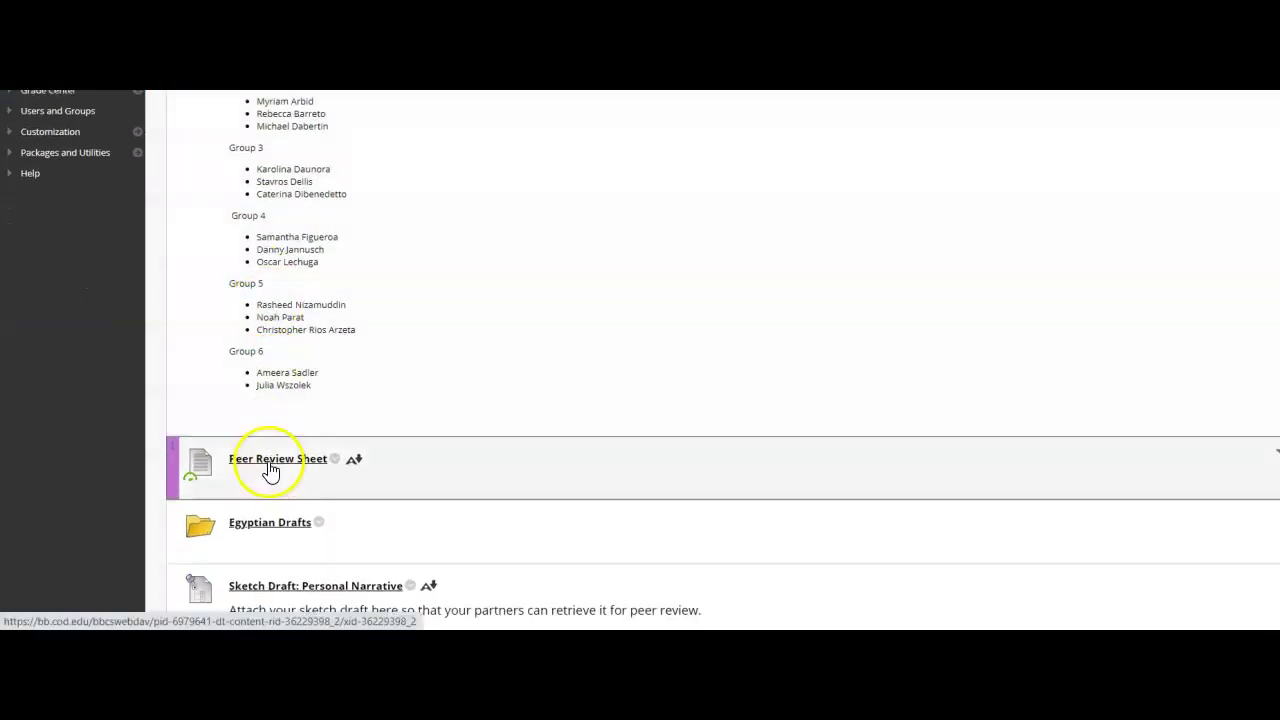
pyautogui.click(269, 463)
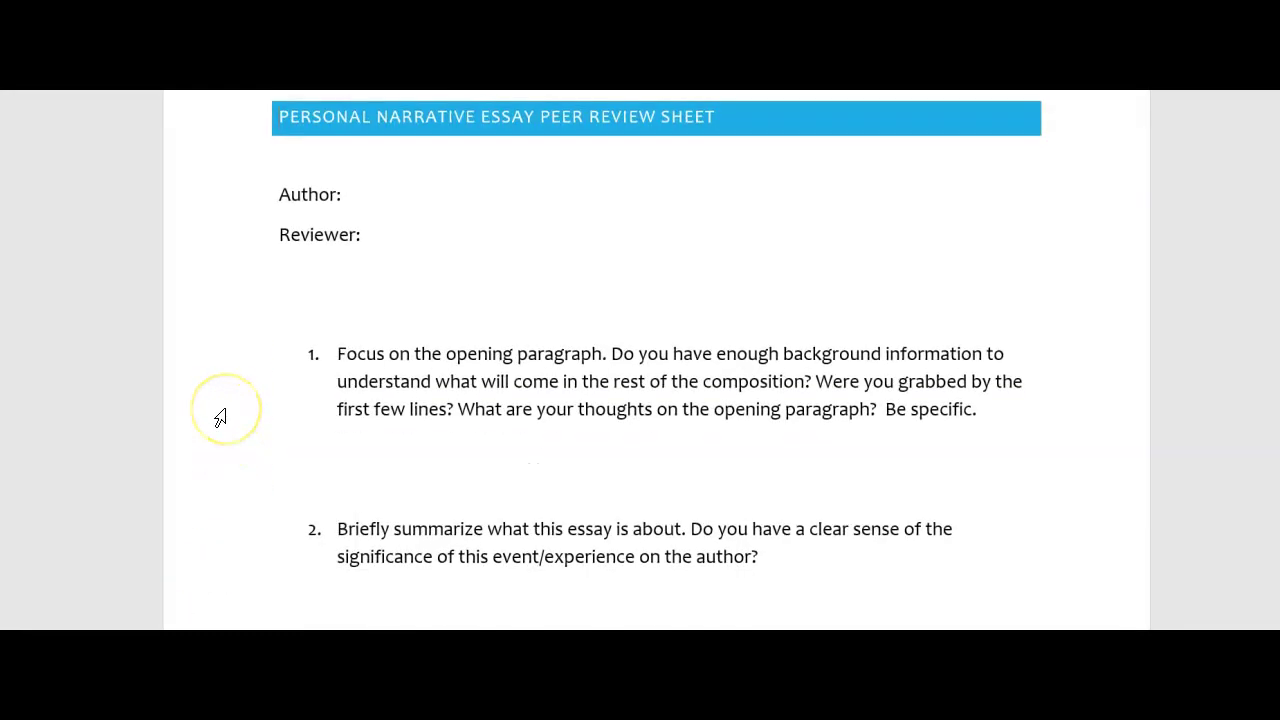
pyautogui.scroll(1, 222, 418)
pyautogui.scroll(-1, 222, 418)
pyautogui.scroll(-10, 222, 418)
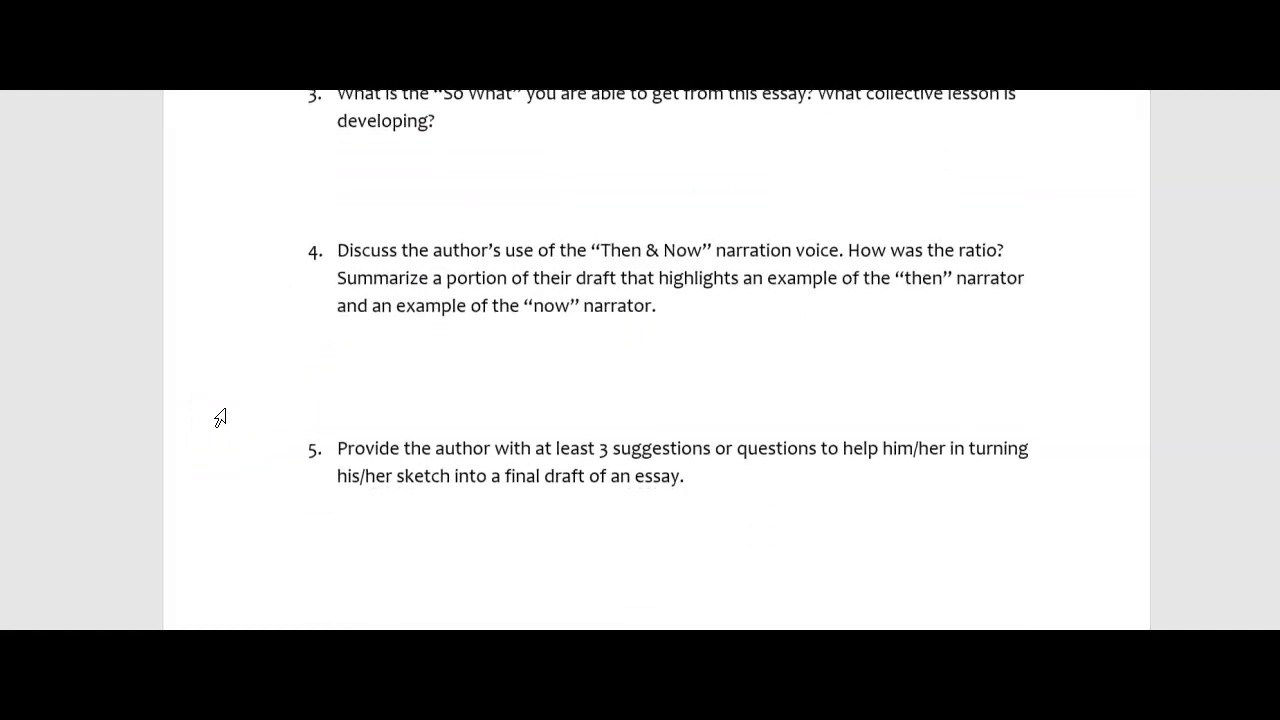
pyautogui.scroll(7, 222, 418)
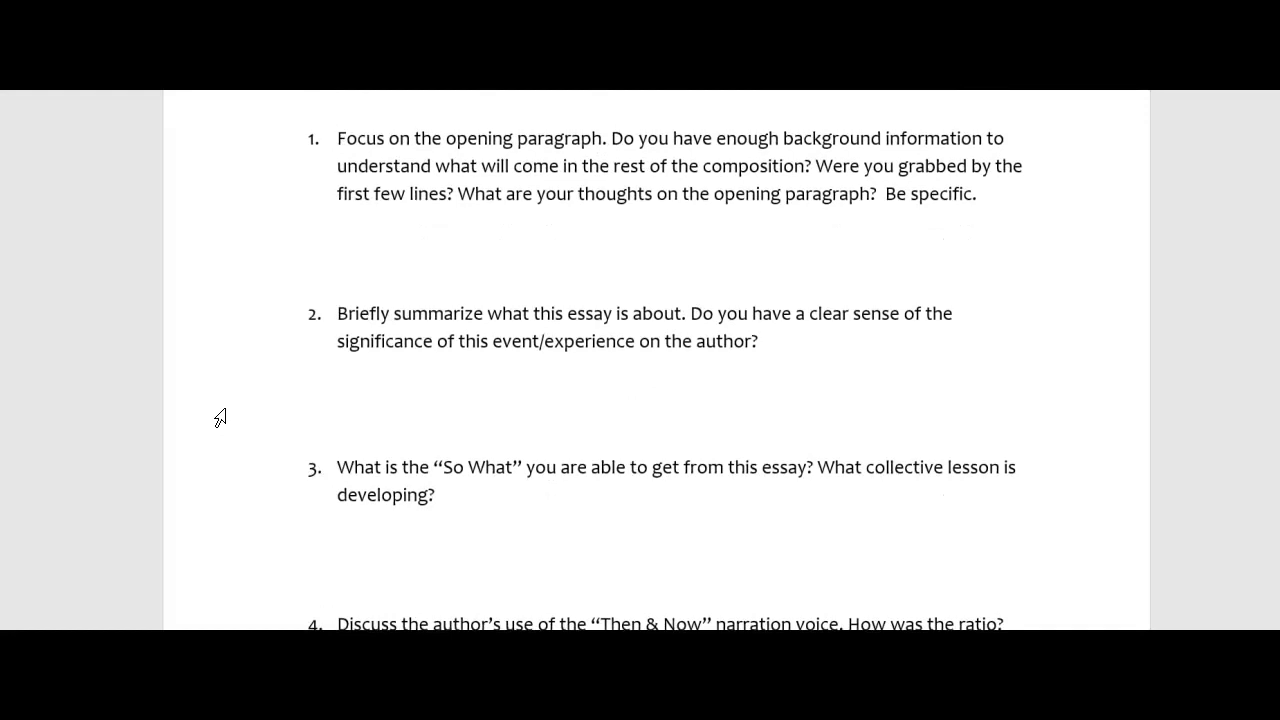
pyautogui.scroll(1, 220, 418)
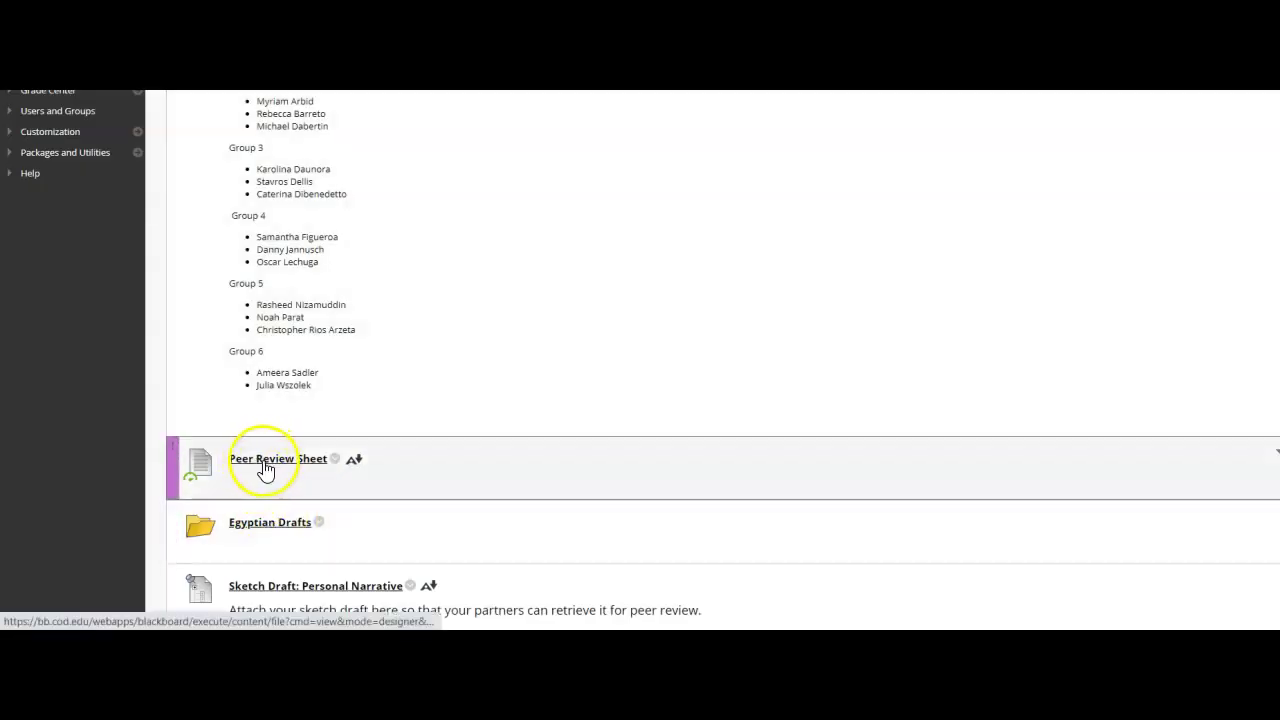
# Open the Sketch Draft: Personal Narrative discussion forum from the Week 5 folder.
pyautogui.scroll(-1, 258, 465)
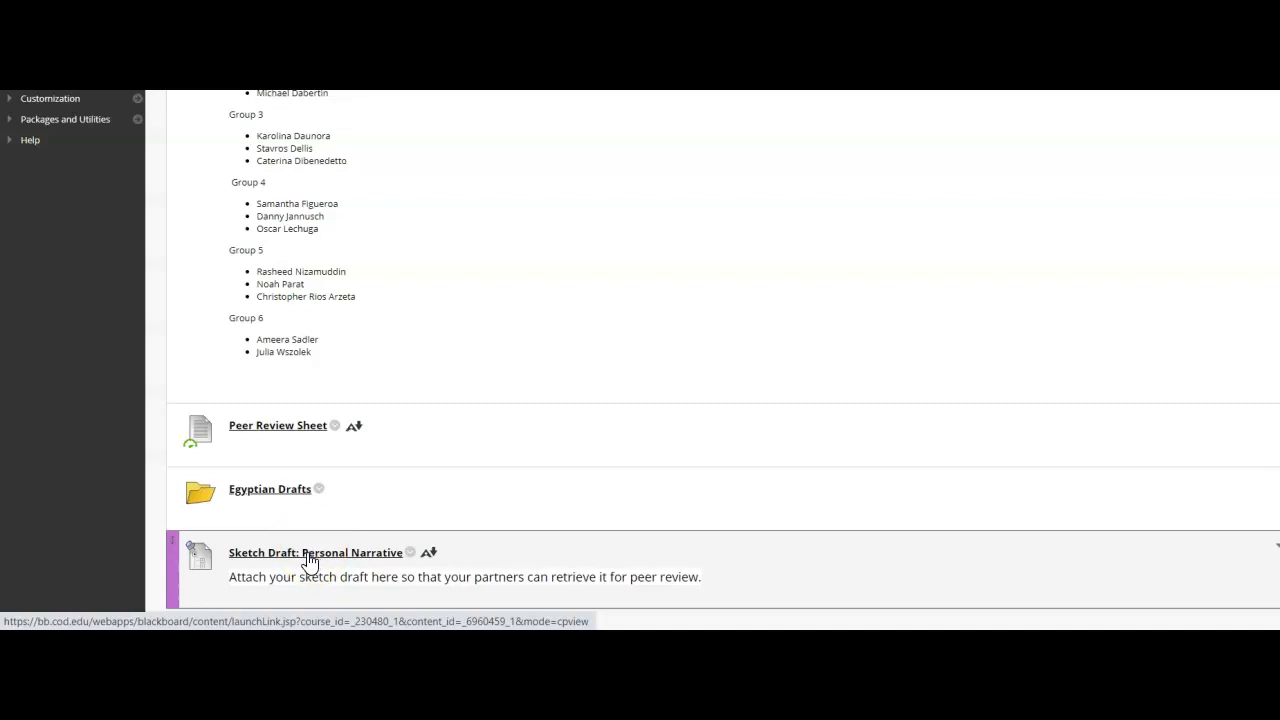
pyautogui.click(310, 556)
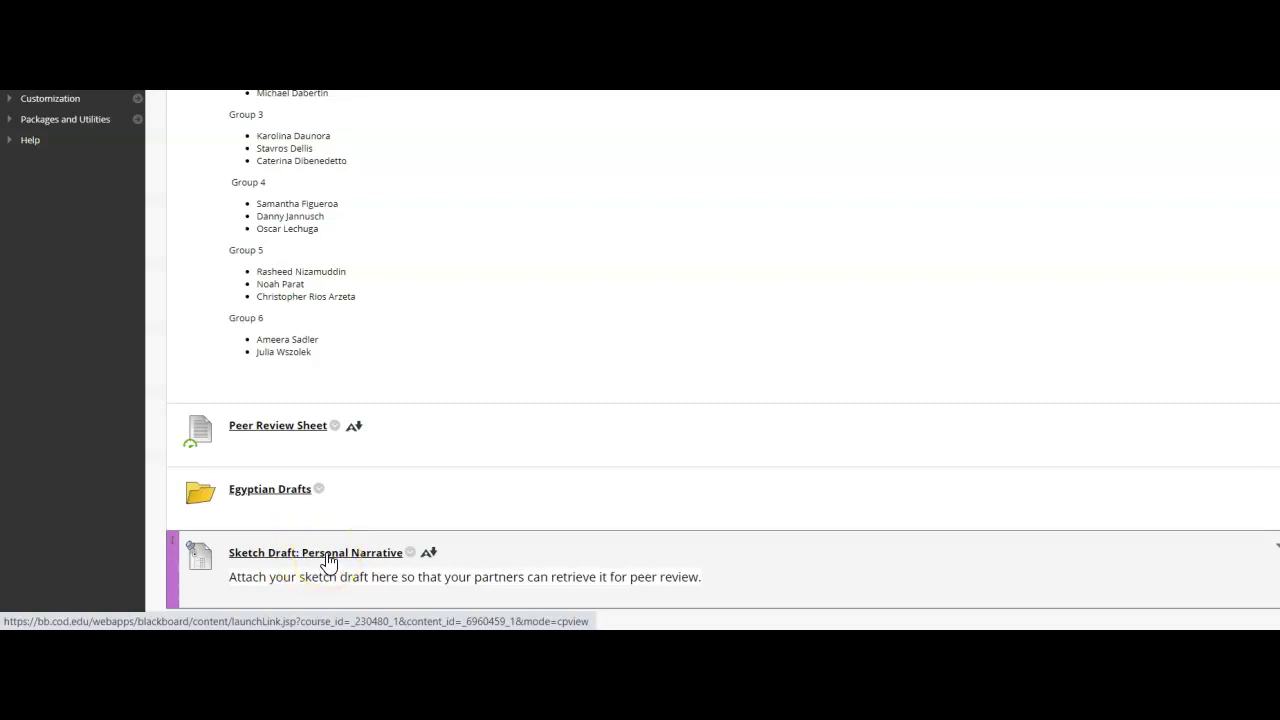
pyautogui.click(328, 560)
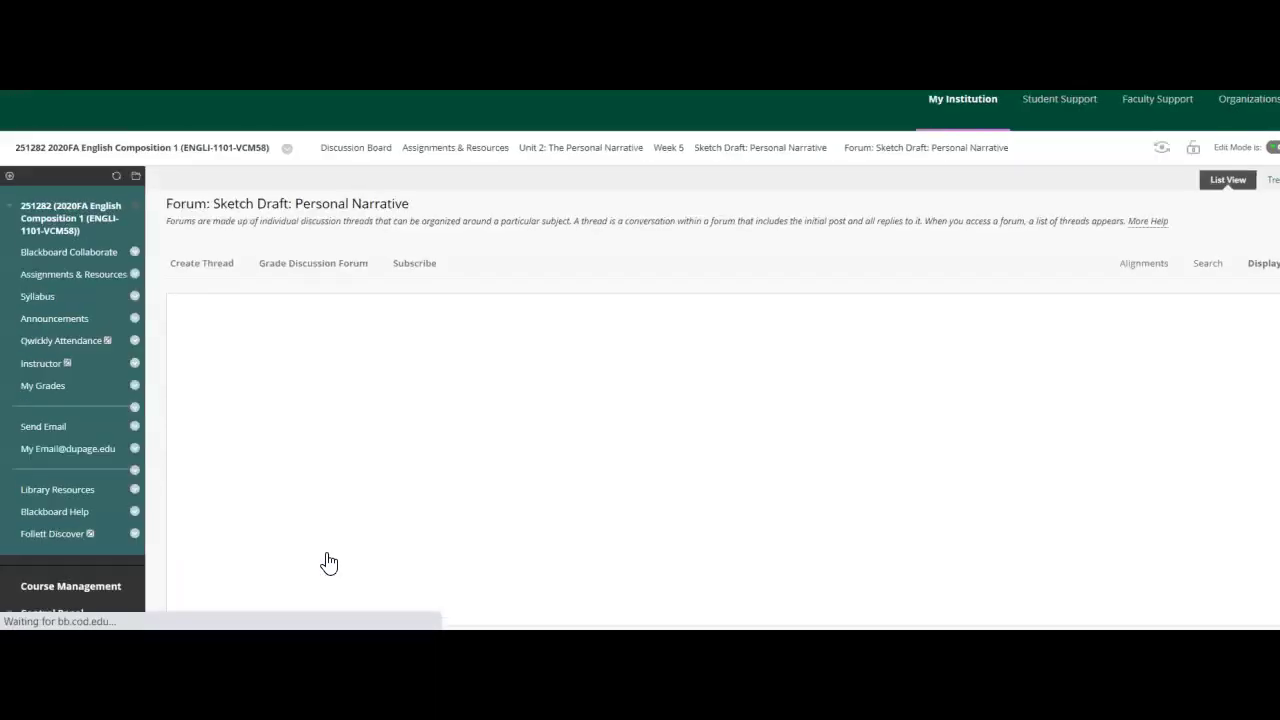
# Open the Rough draft thread showing its post with Rough Draft.docx attached.
pyautogui.click(323, 545)
pyautogui.scroll(-3, 320, 540)
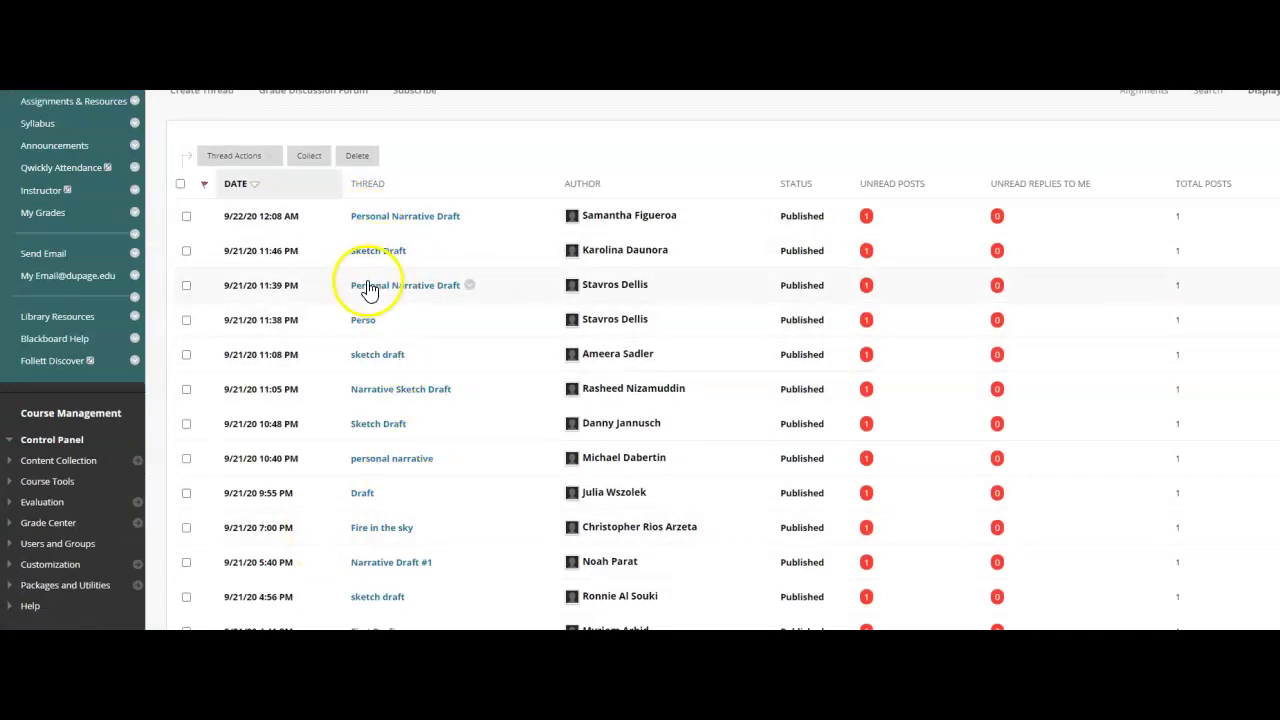
pyautogui.scroll(-3, 366, 290)
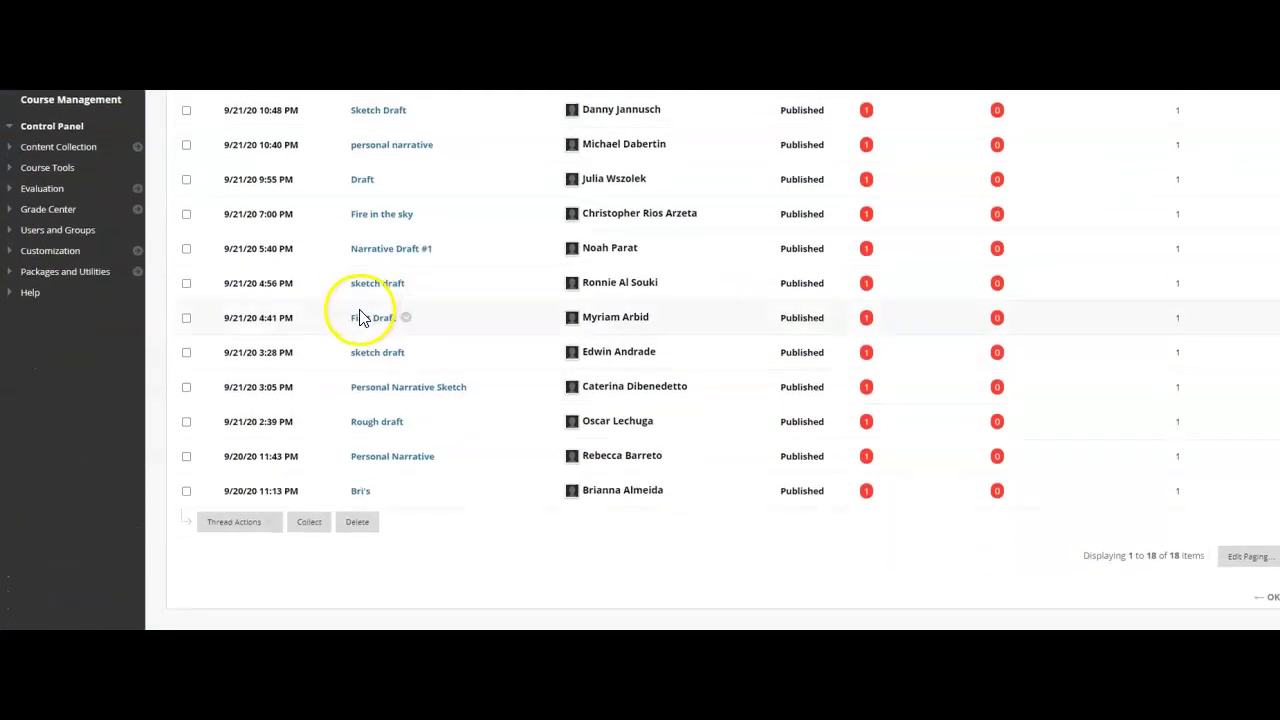
pyautogui.click(379, 428)
pyautogui.scroll(-2, 372, 450)
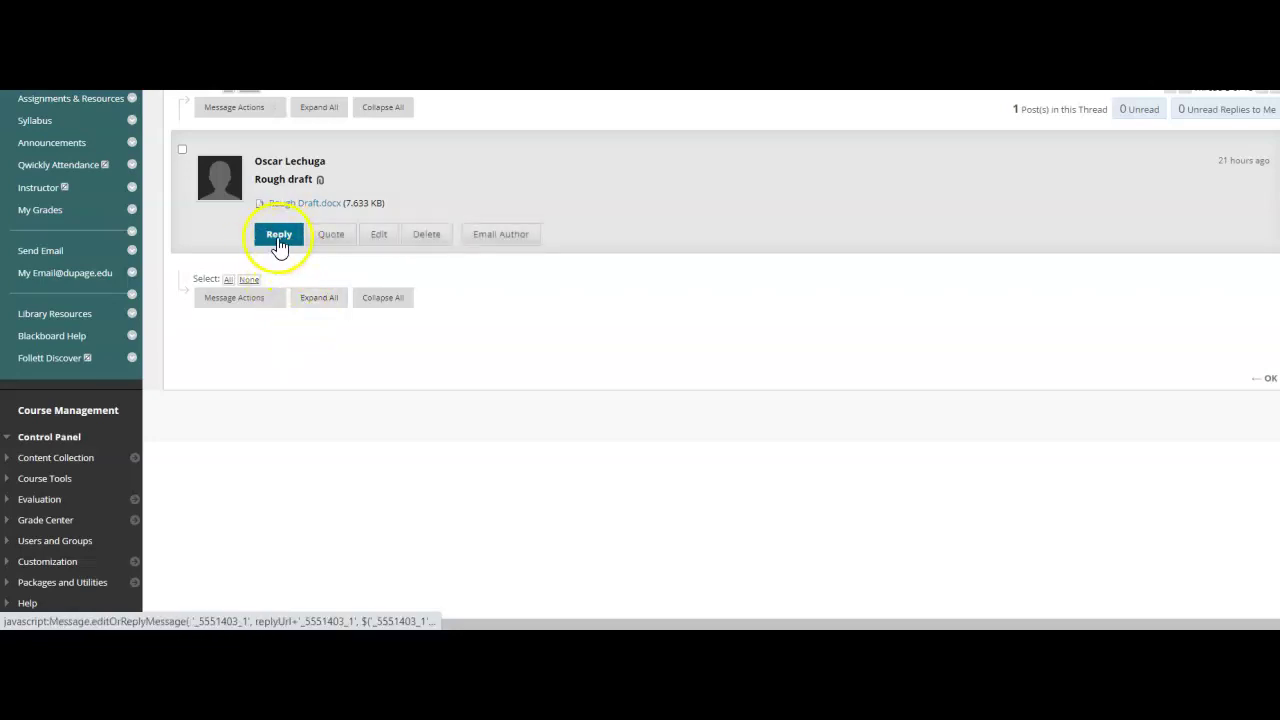
# Start a reply to the Rough draft post with the message 'Great work.'.
pyautogui.click(278, 244)
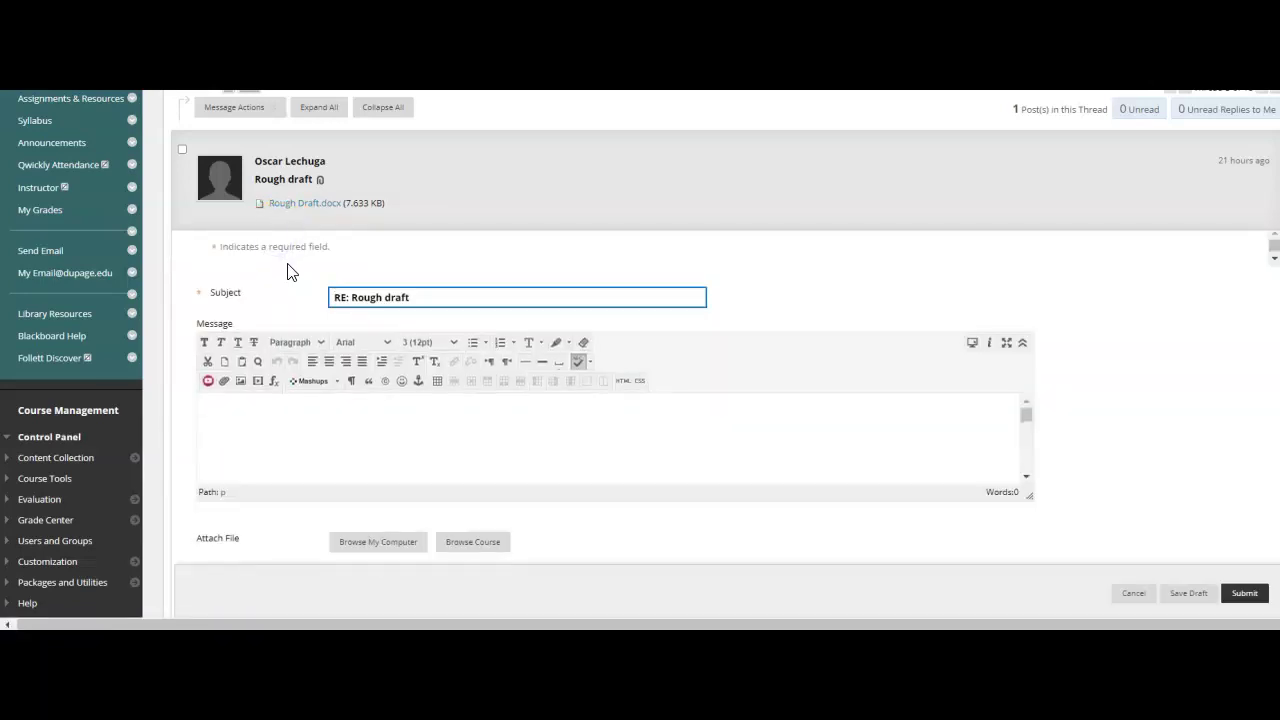
pyautogui.click(396, 393)
pyautogui.click(369, 423)
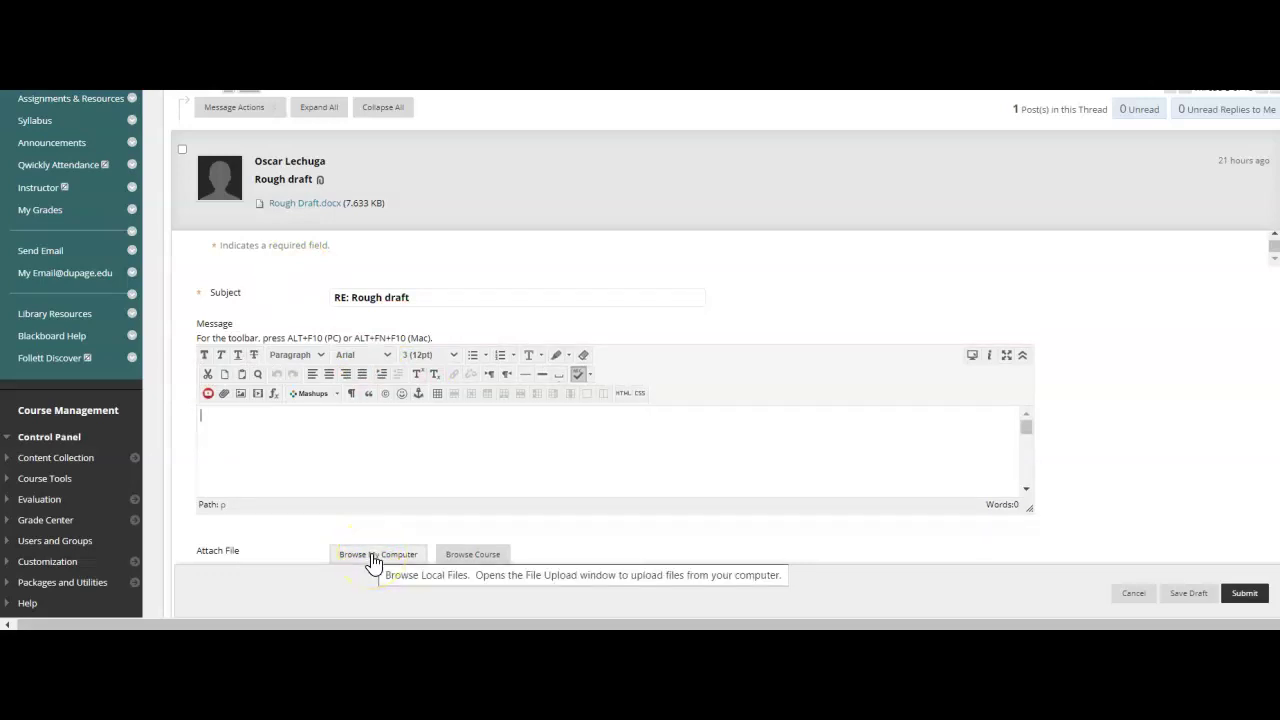
pyautogui.write('Great work.')
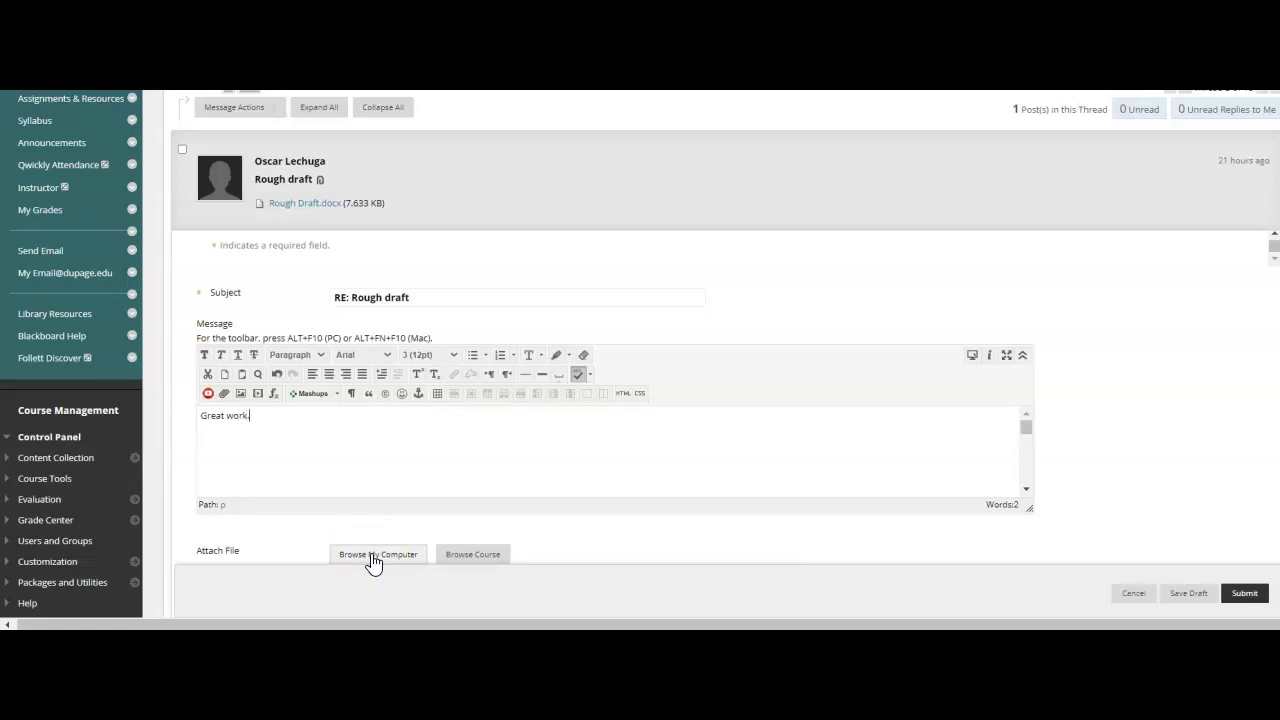
# Bring up the file upload window to attach a local file to the reply.
pyautogui.scroll(-2, 355, 480)
pyautogui.click(375, 556)
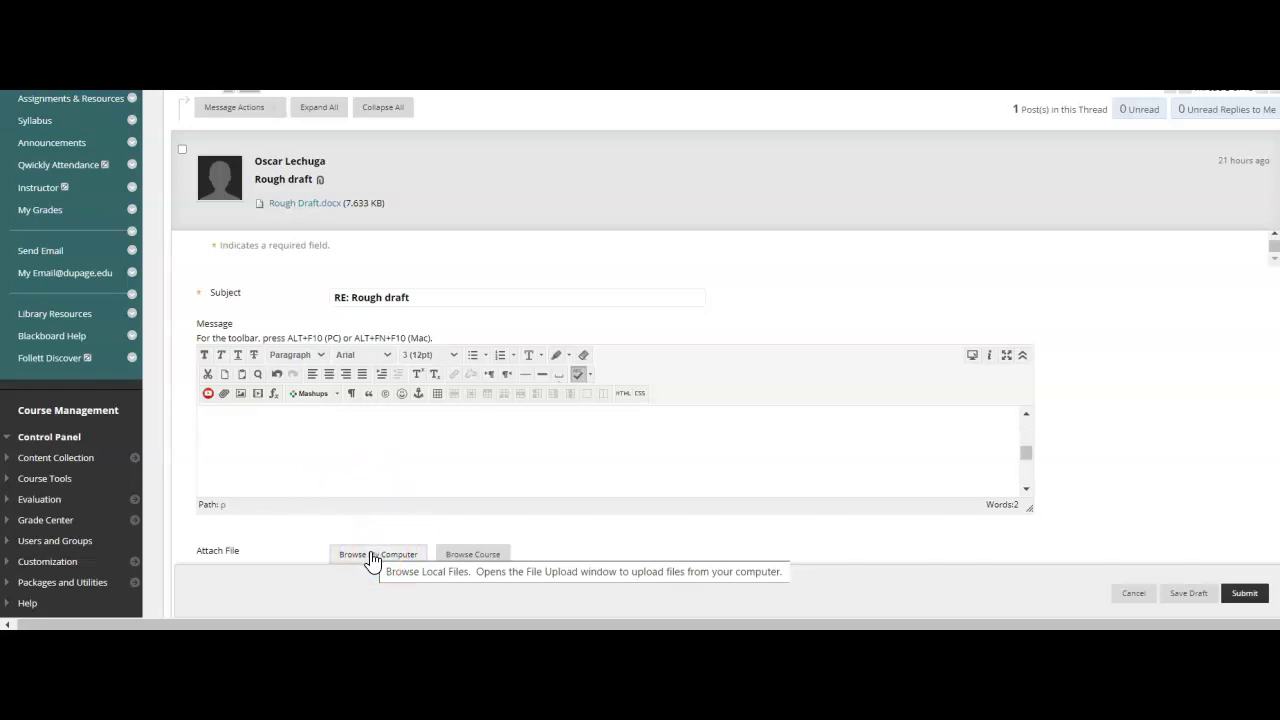
pyautogui.scroll(-2, 352, 506)
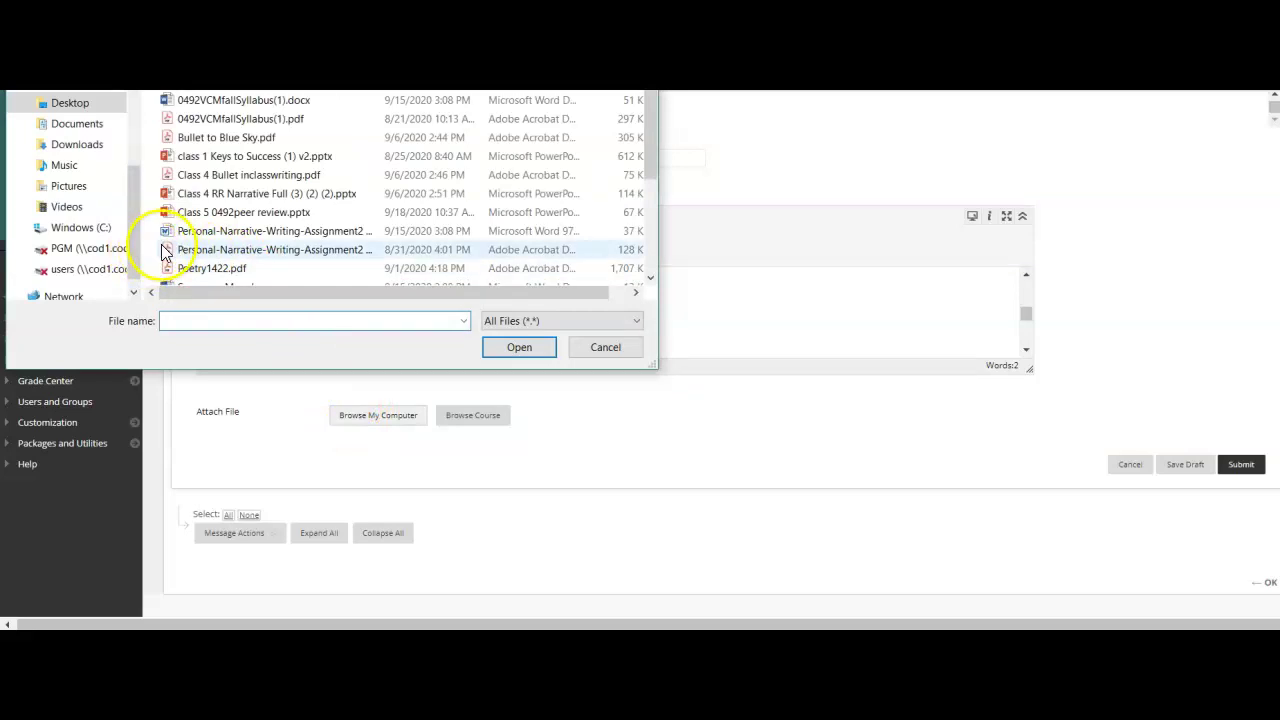
# Attach Peer Review Module.docx from the 1101 folder to the reply.
pyautogui.moveTo(127, 197); pyautogui.dragTo(130, 150)
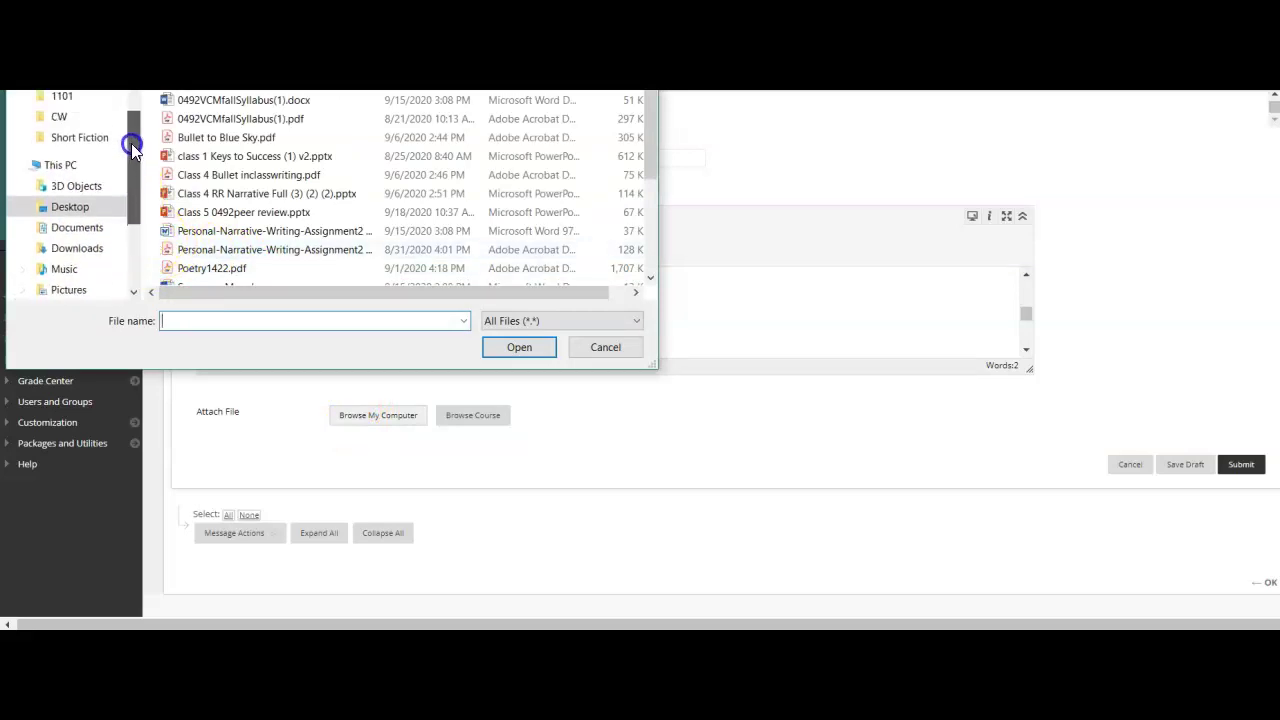
pyautogui.click(60, 97)
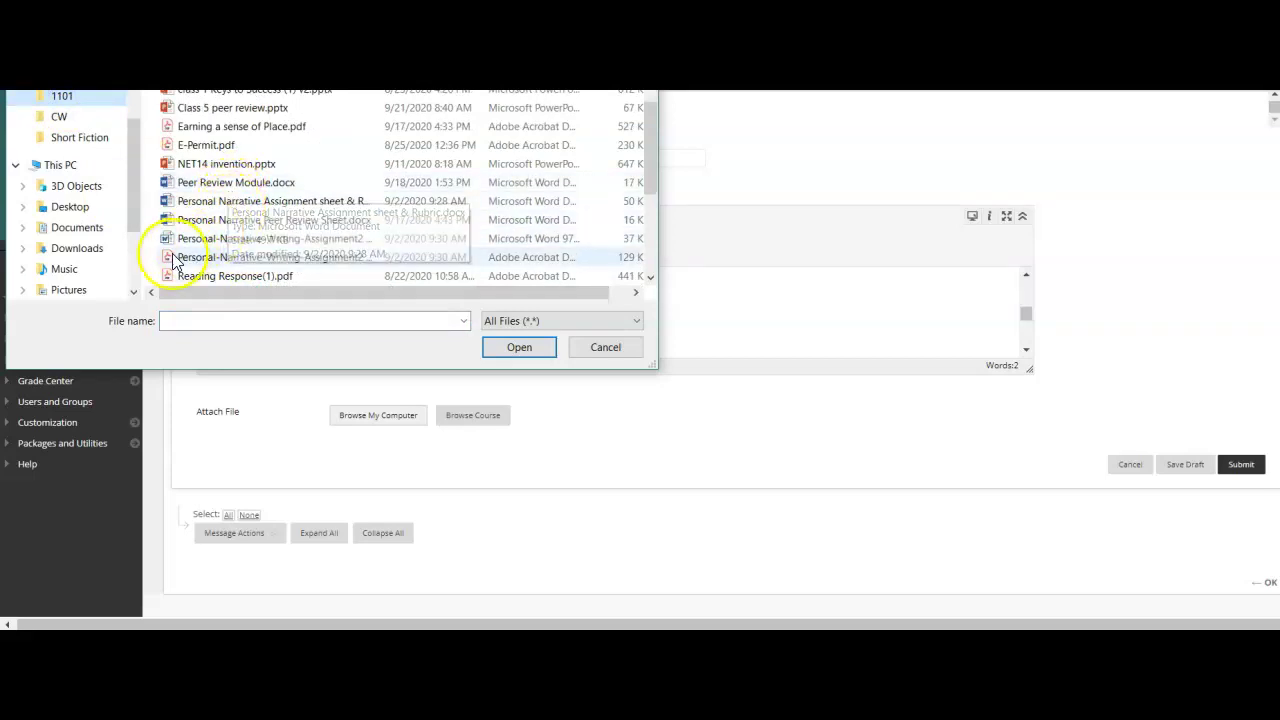
pyautogui.scroll(-1, 174, 270)
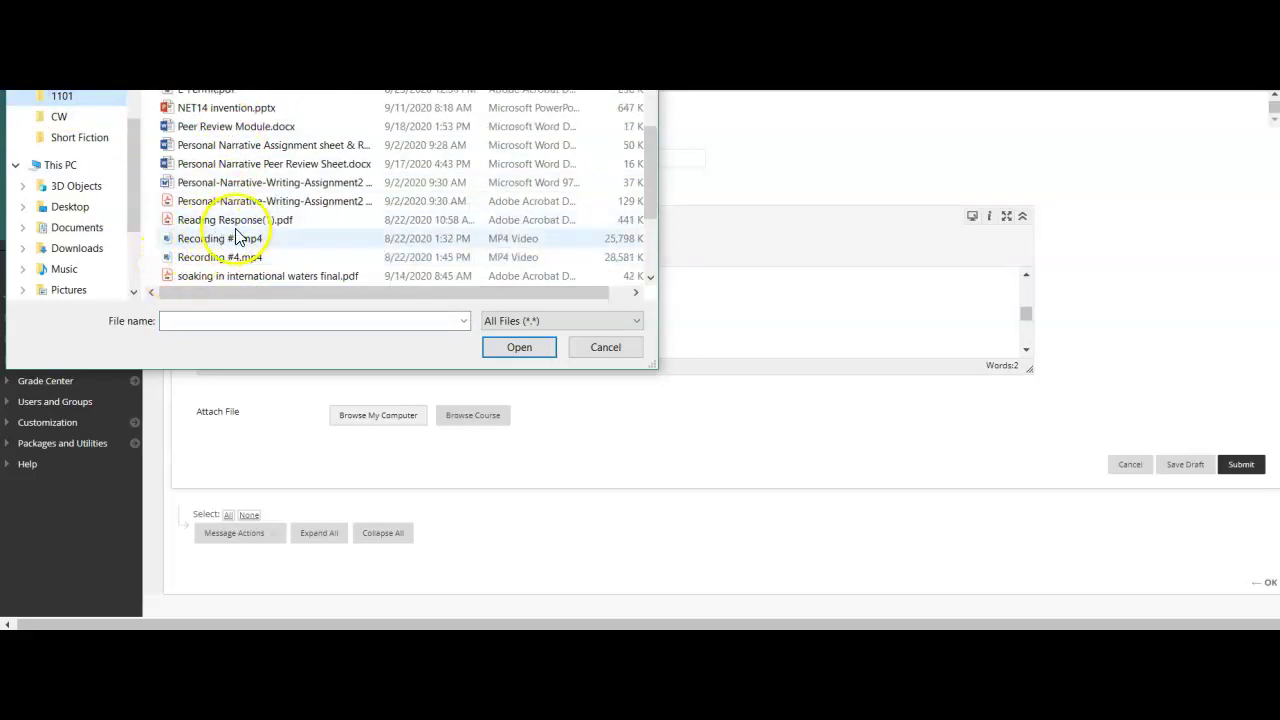
pyautogui.click(249, 133)
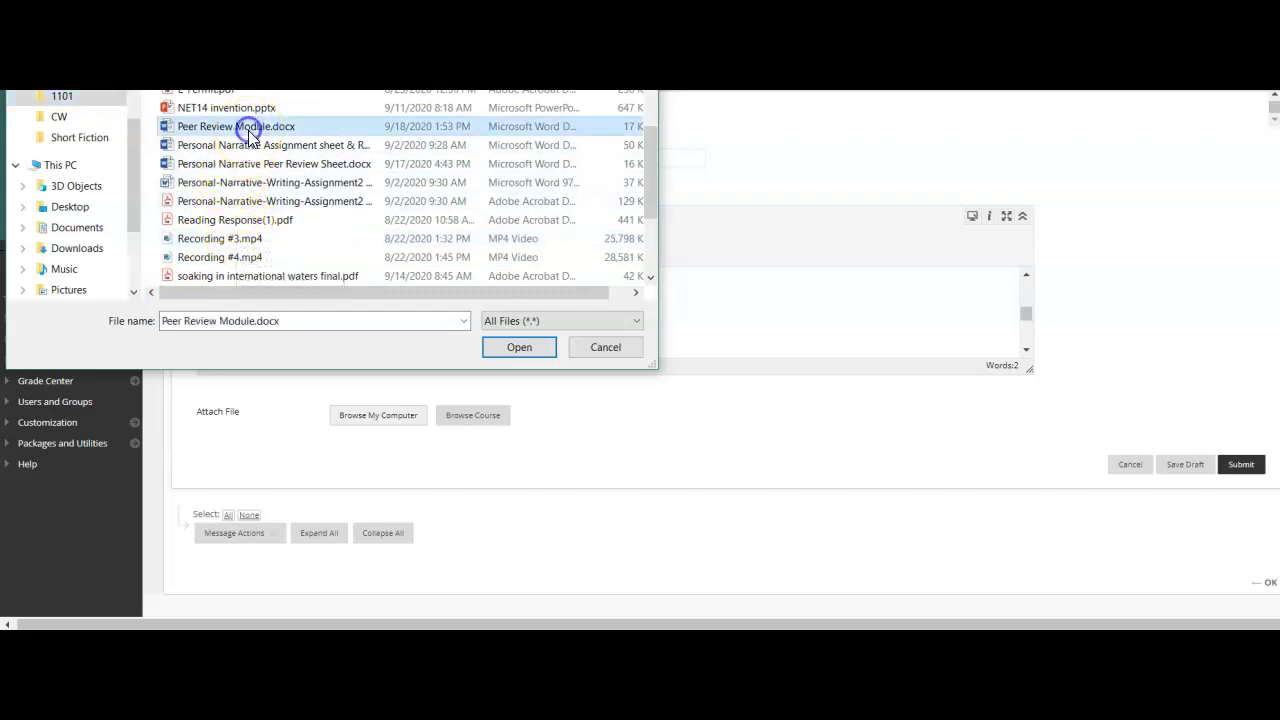
pyautogui.click(507, 349)
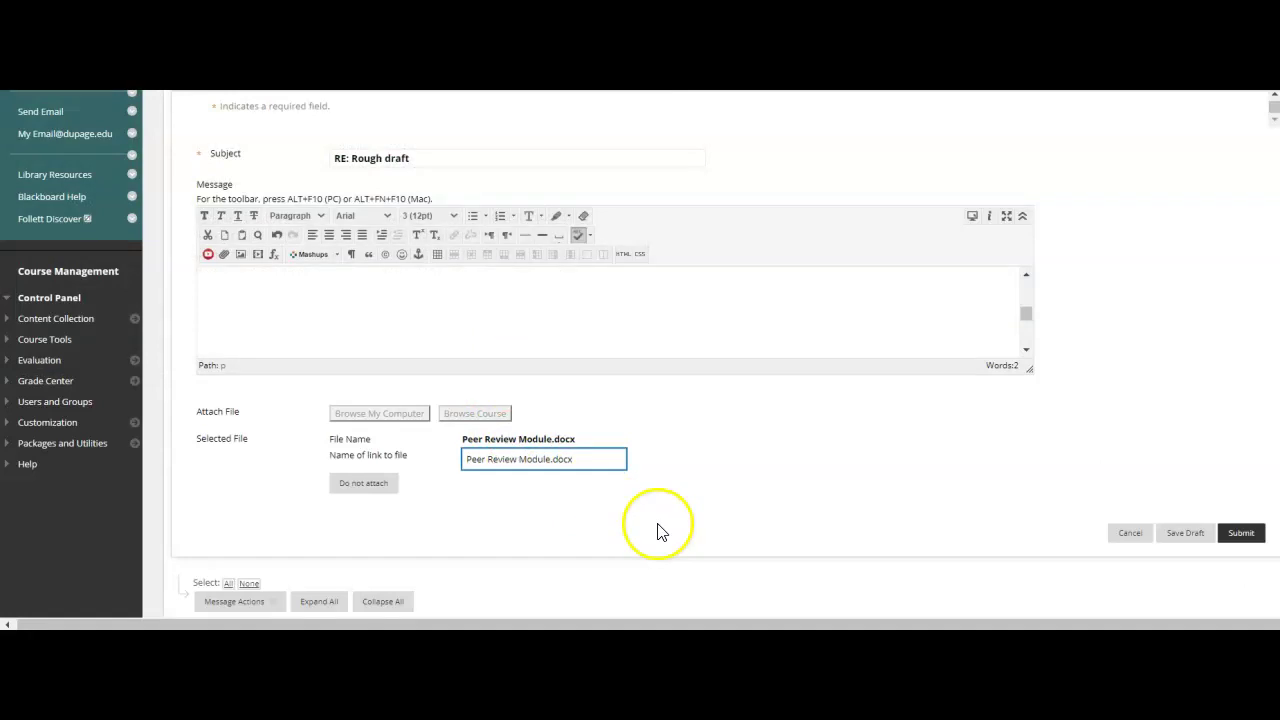
# Cancel the reply without posting and return to the top of the Rough draft thread.
pyautogui.scroll(-1, 620, 540)
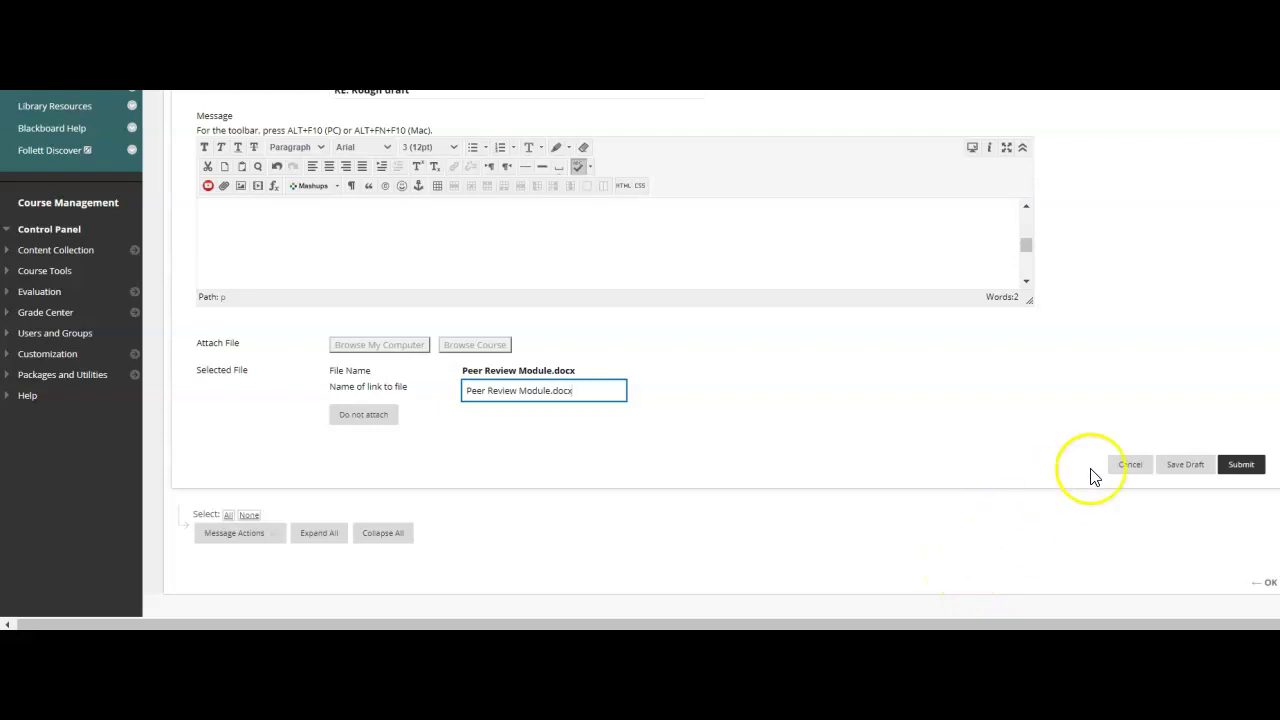
pyautogui.click(1129, 464)
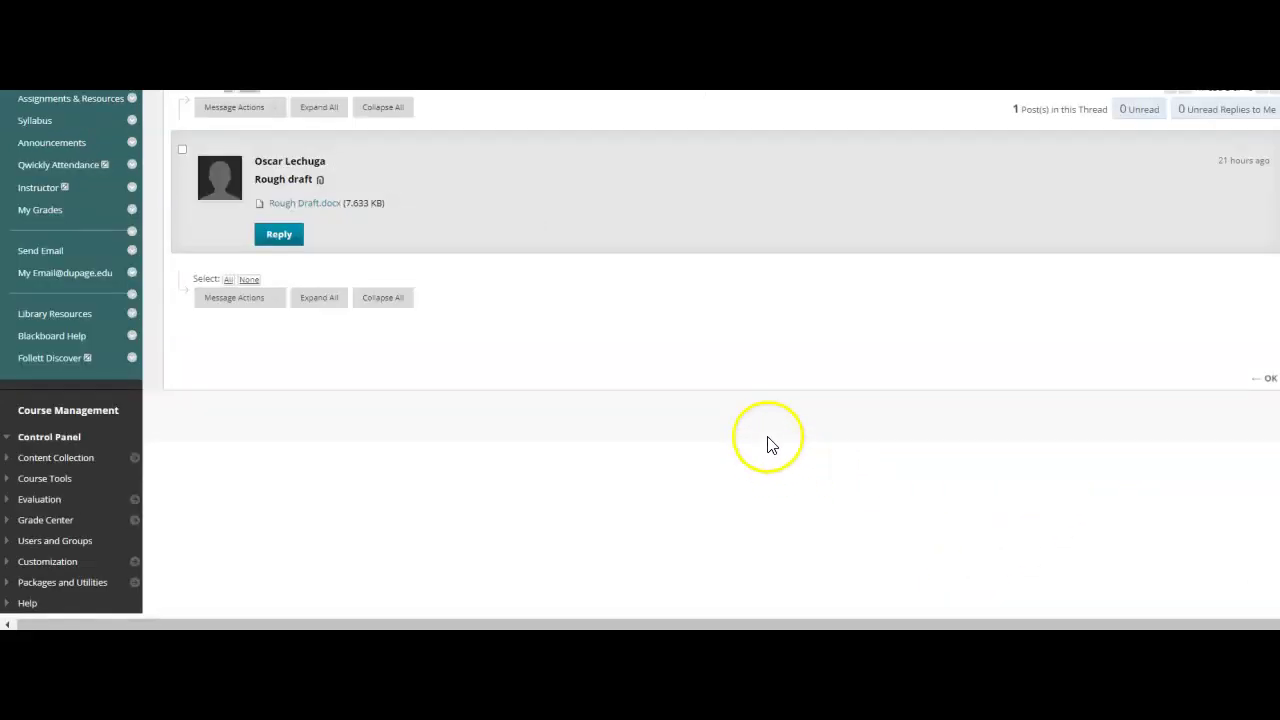
pyautogui.scroll(2, 485, 292)
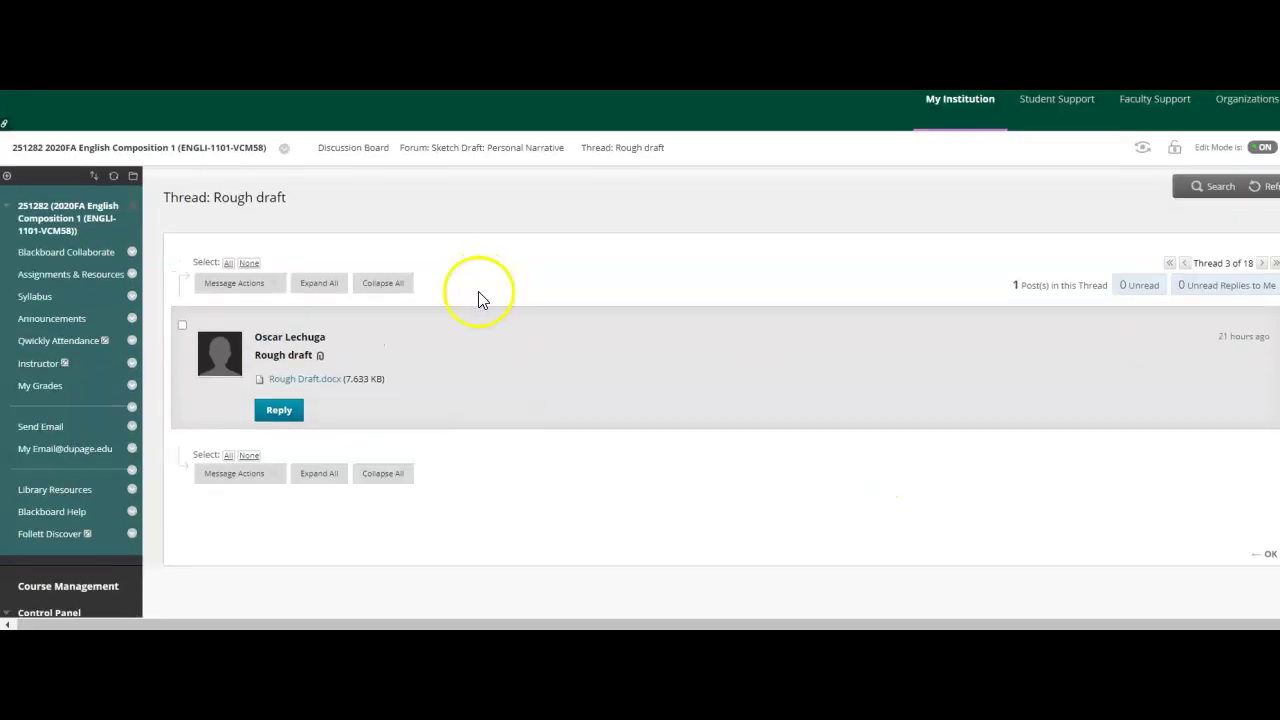
pyautogui.moveTo(437, 408)
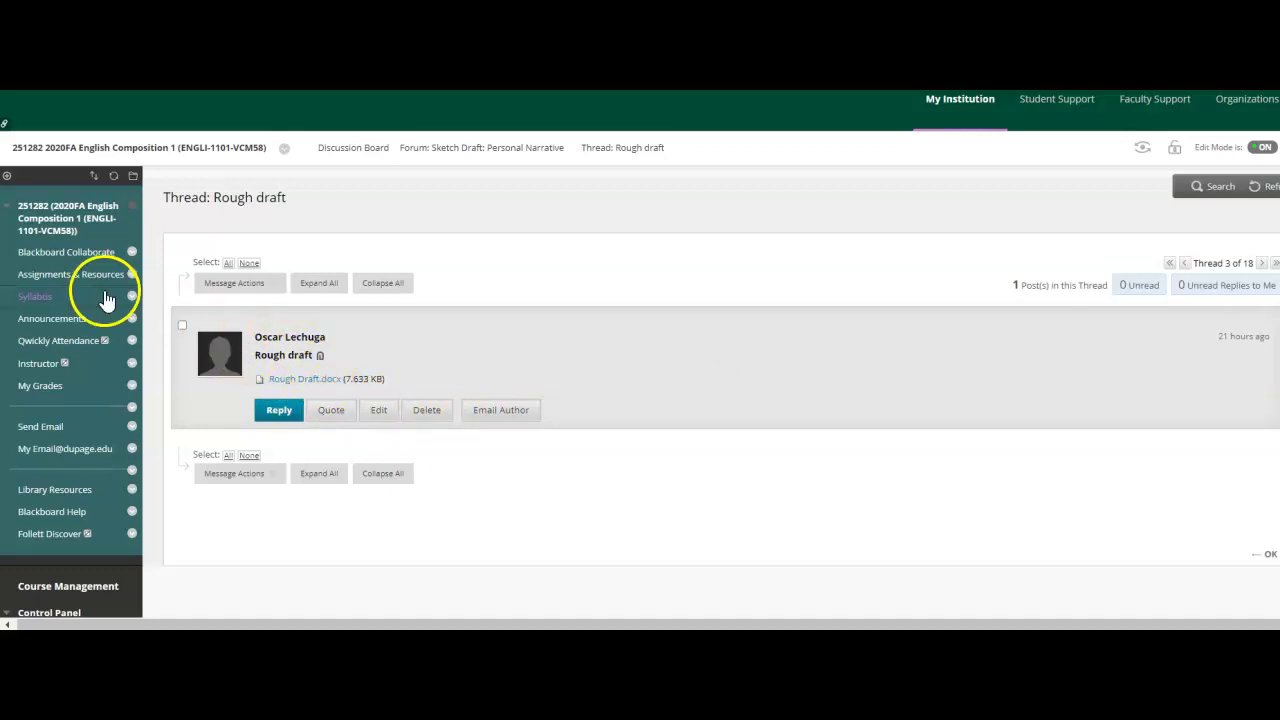
# Open Blackboard Collaborate and review the Course Room and Group 1–6 sessions.
pyautogui.click(48, 256)
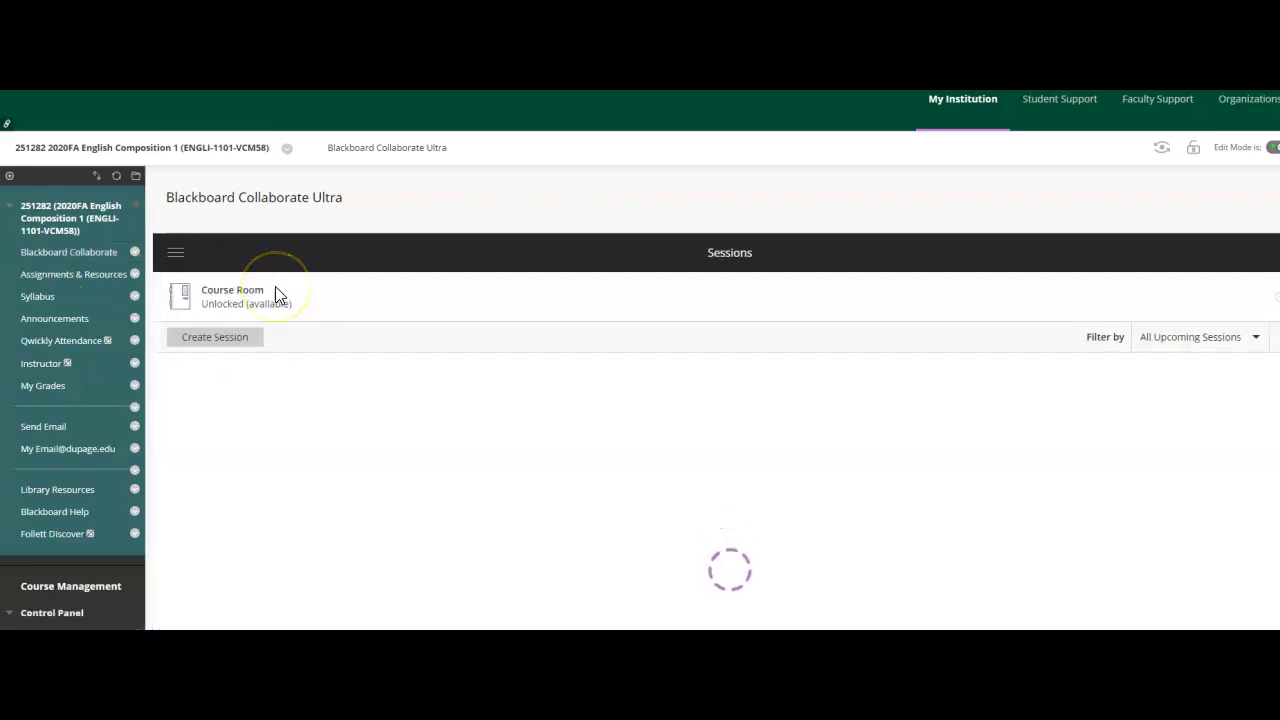
pyautogui.scroll(-2, 275, 286)
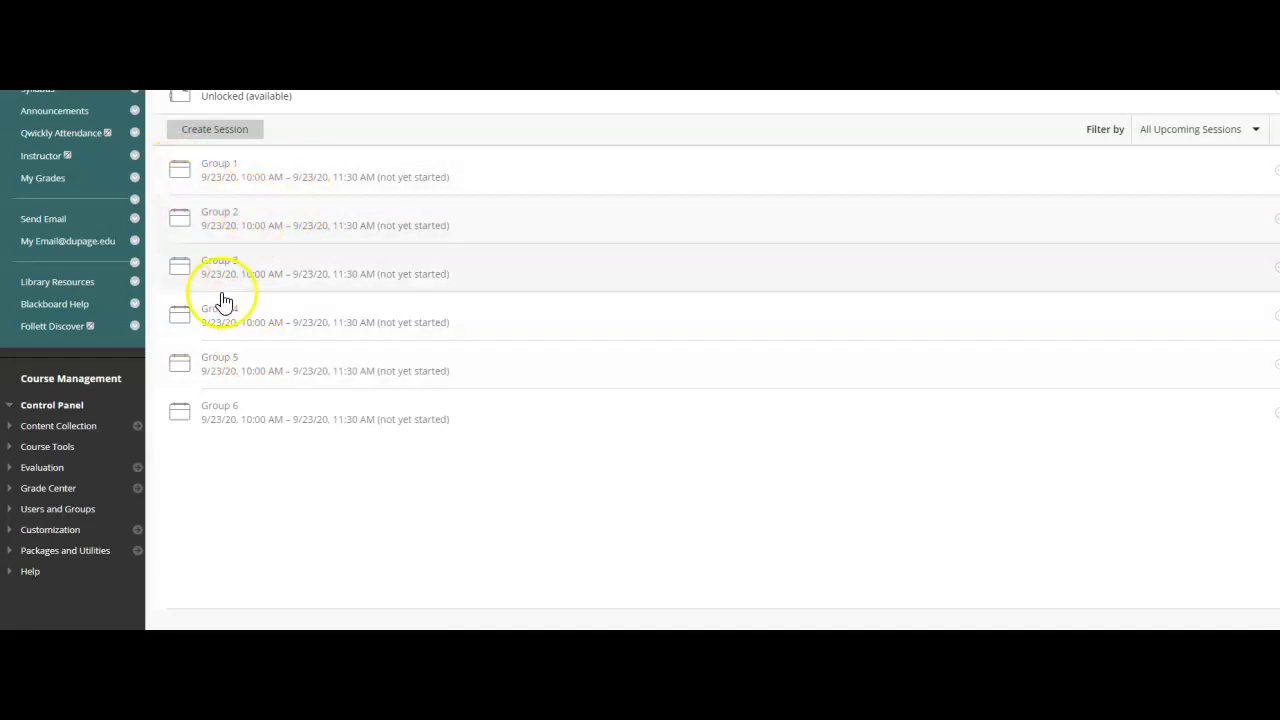
pyautogui.scroll(2, 232, 289)
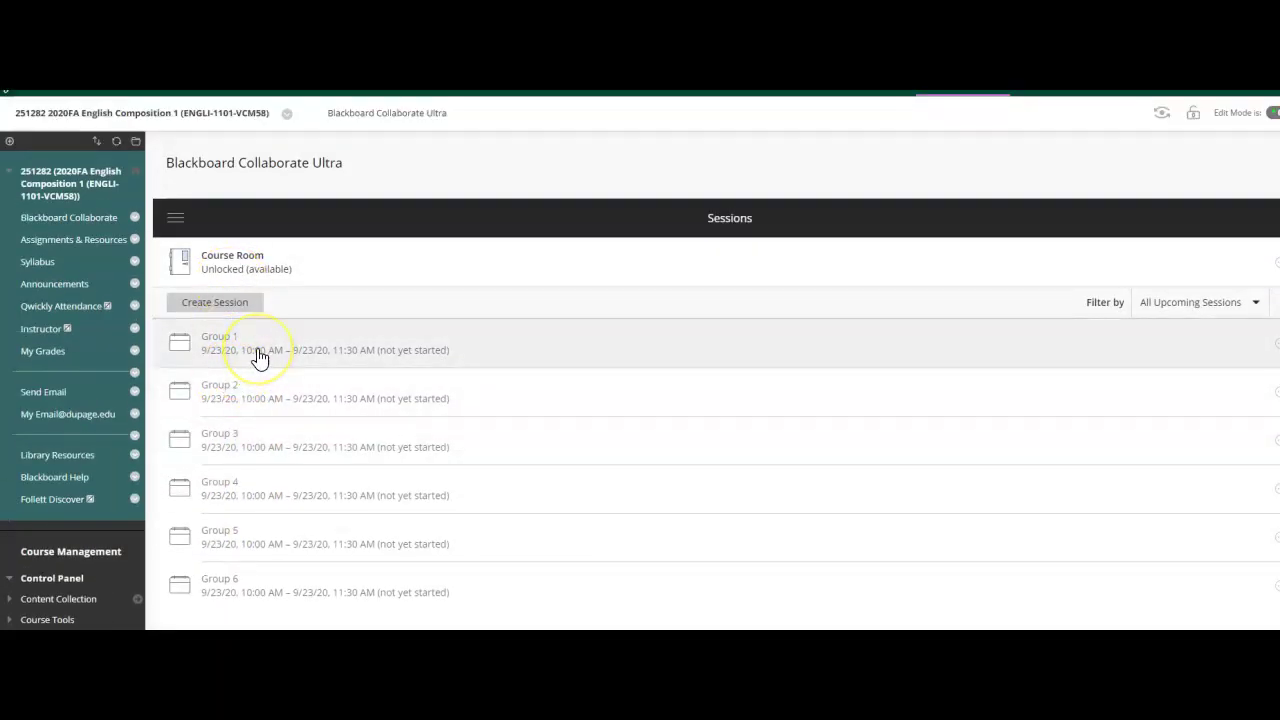